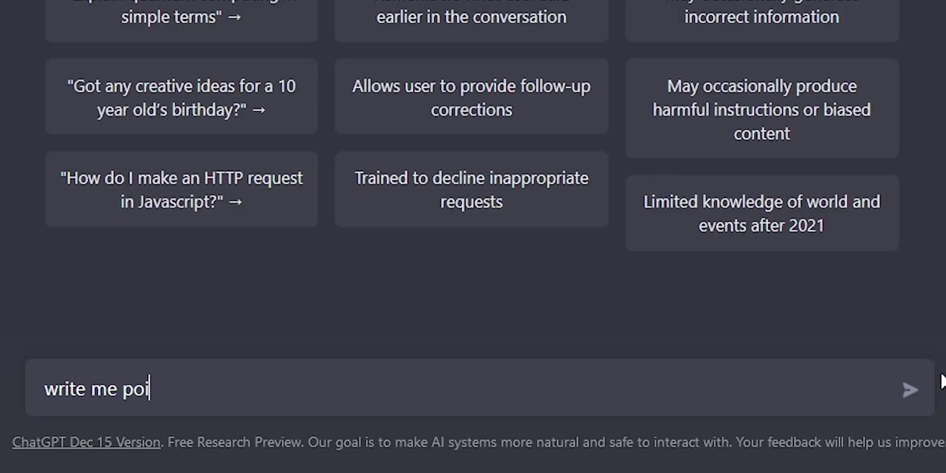
Ask ChatGPT for YouTube video script points on investing in real estate.
text(nts for a youtube video script on)
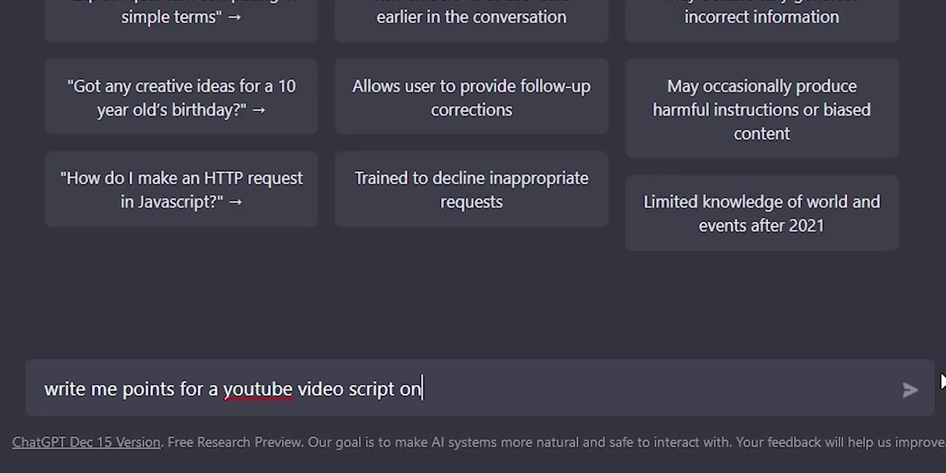
text( the investing in the real estate)
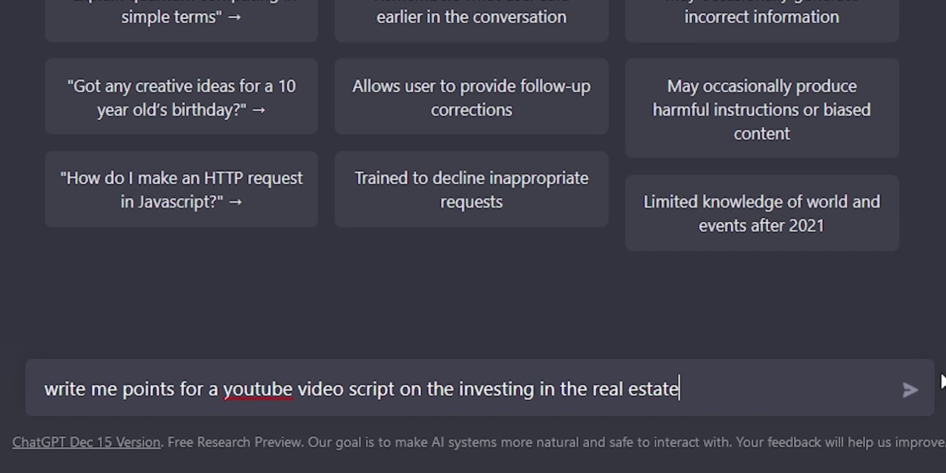
key(Return)
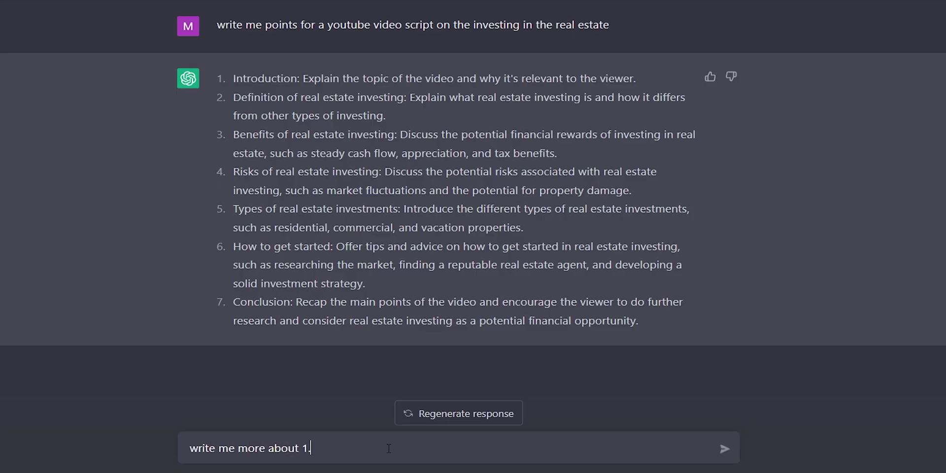
Get ChatGPT to expand point 1 (introduction) and point 2 (defining real estate investing).
key(Return)
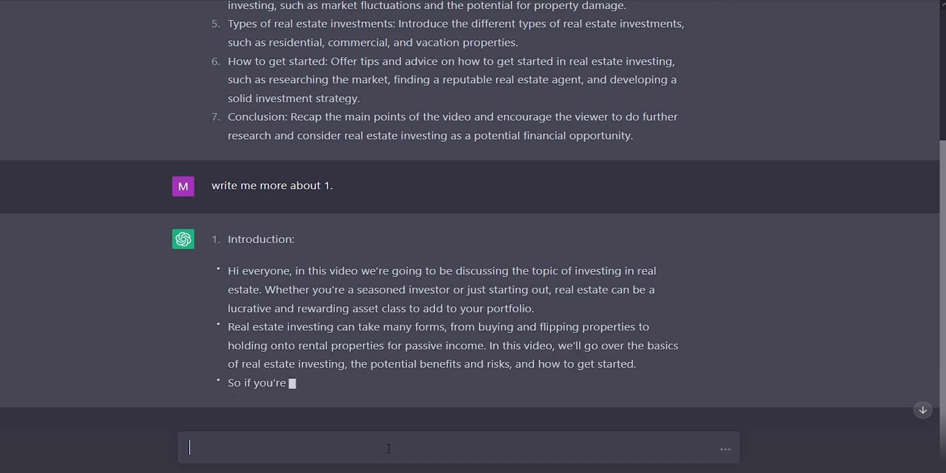
scroll(493, 367, down, 2)
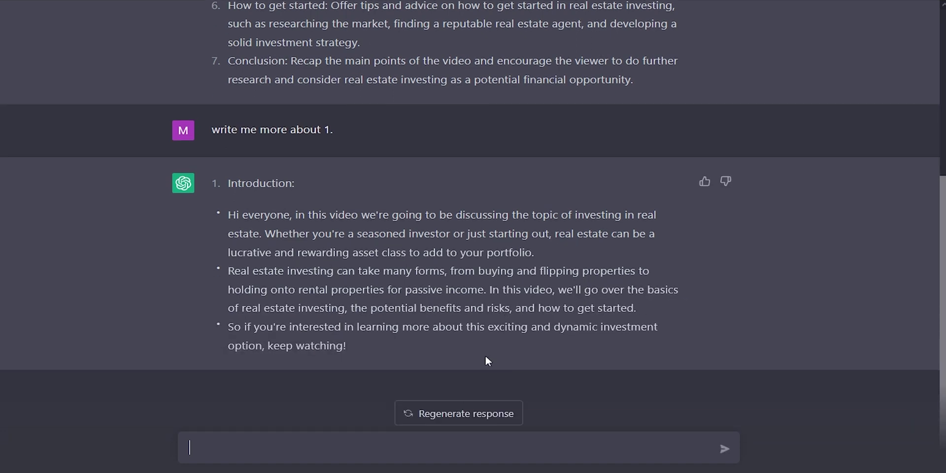
text(write me morea about 2)
key(Return)
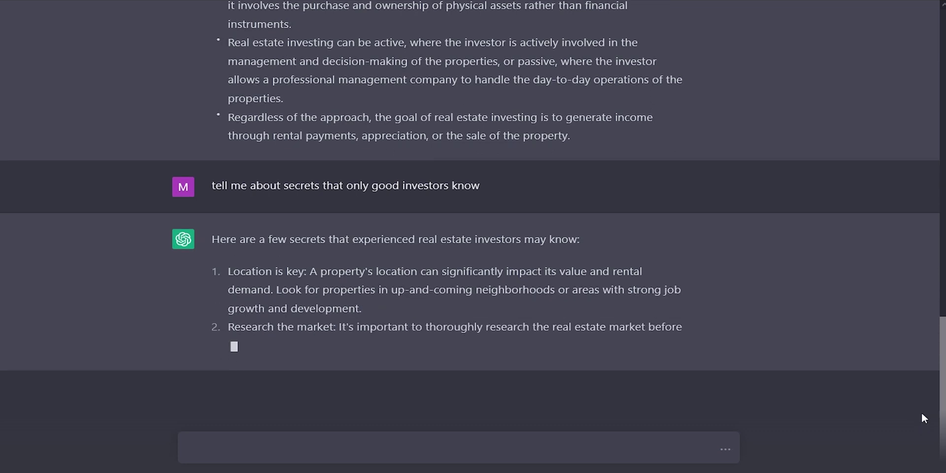
Follow ChatGPT's seven-tip answer on investor secrets down to its end.
click(923, 412)
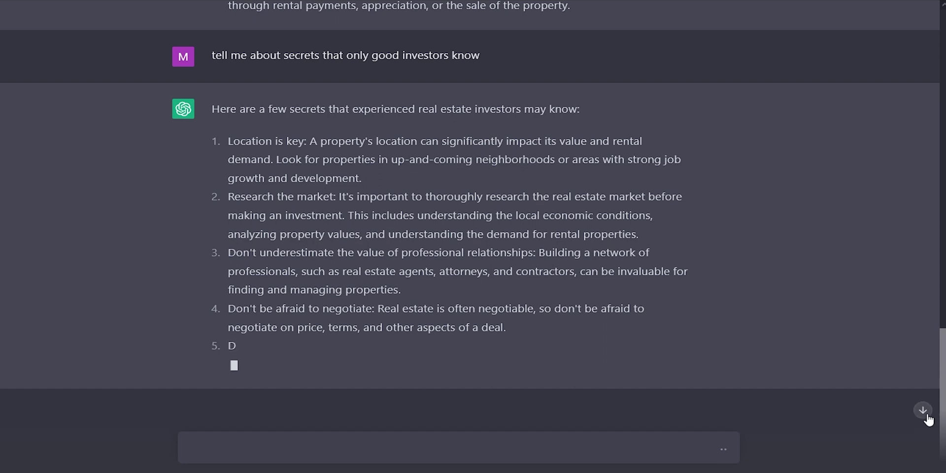
click(925, 413)
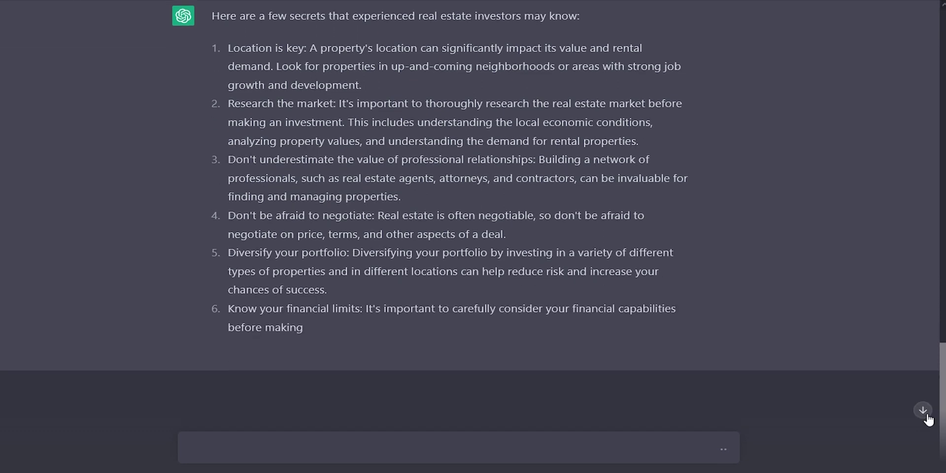
click(927, 417)
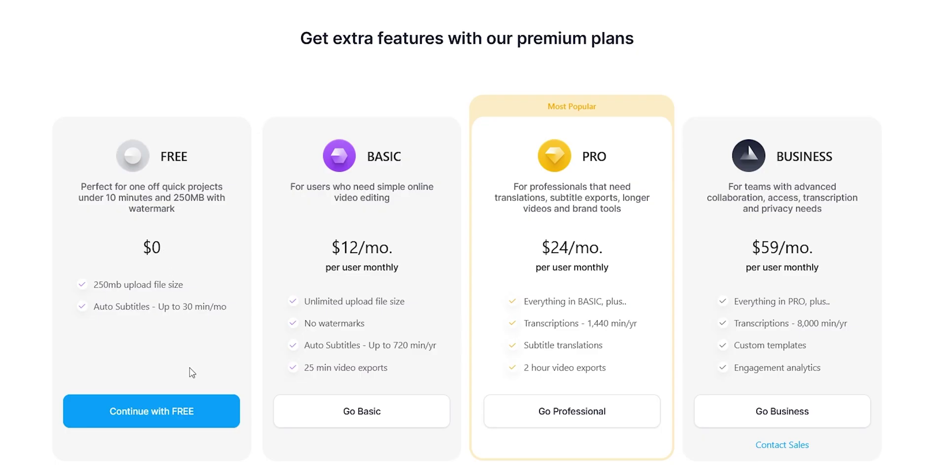
Continue on the free plan and create a new Blank Canvas project.
click(196, 405)
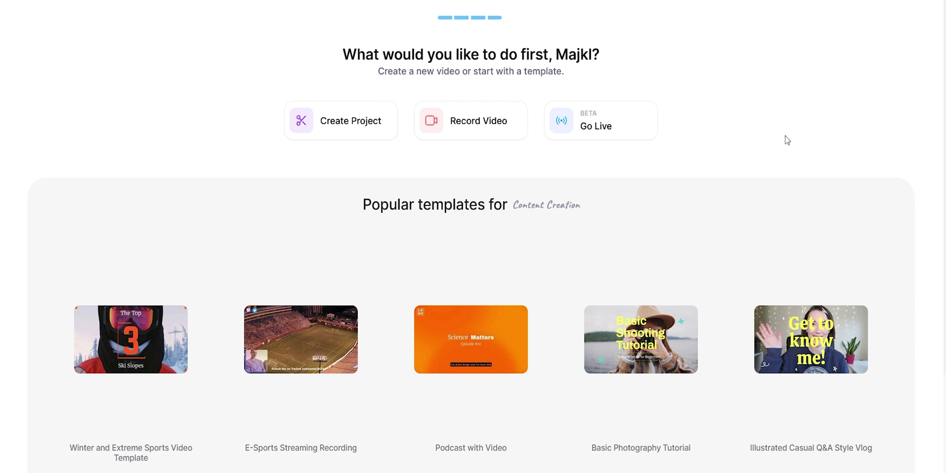
click(352, 129)
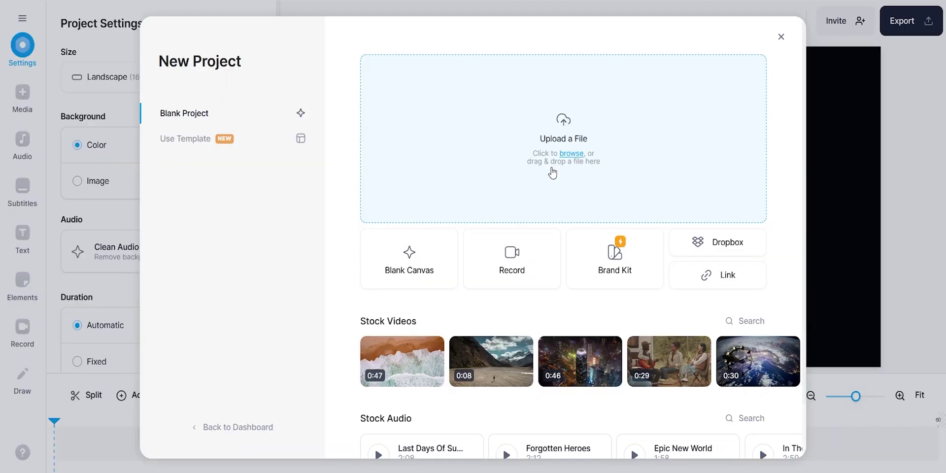
click(435, 255)
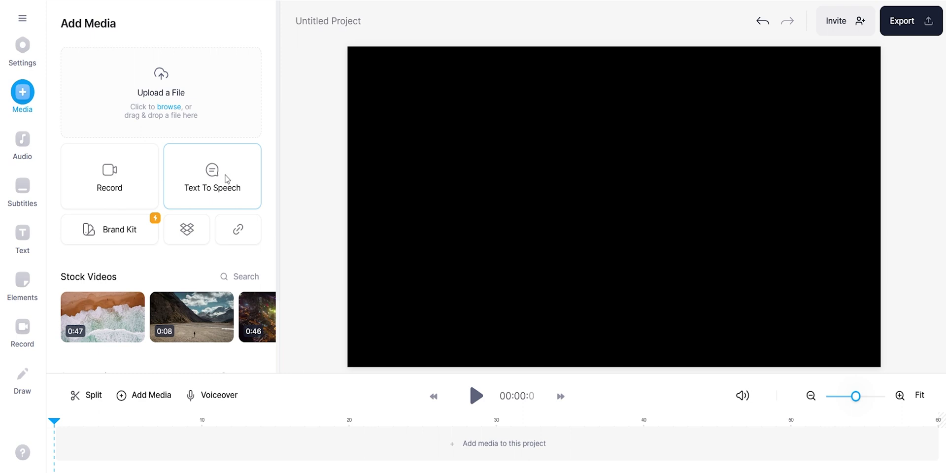
Voice the pasted intro bullets with Jenny (US English) and add the 37.8-second clip.
click(225, 178)
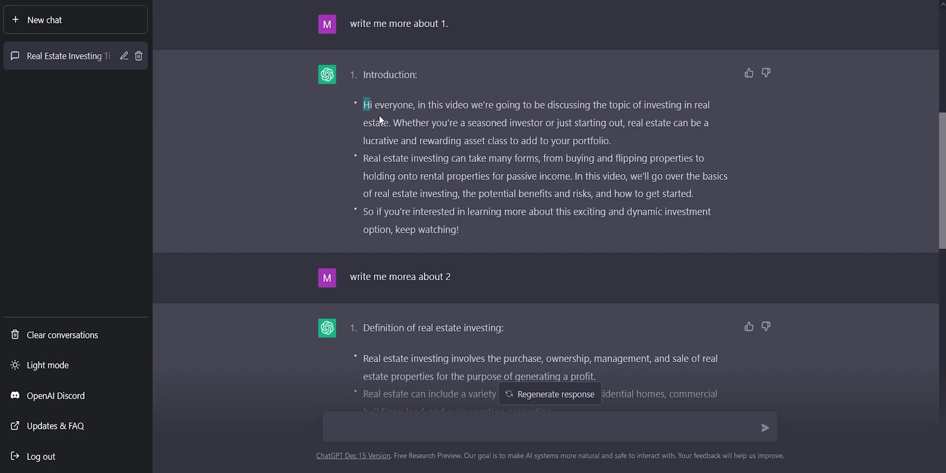
mouse_move(363, 104)
mouse_down()
mouse_move(463, 220)
mouse_move(459, 229)
mouse_up()
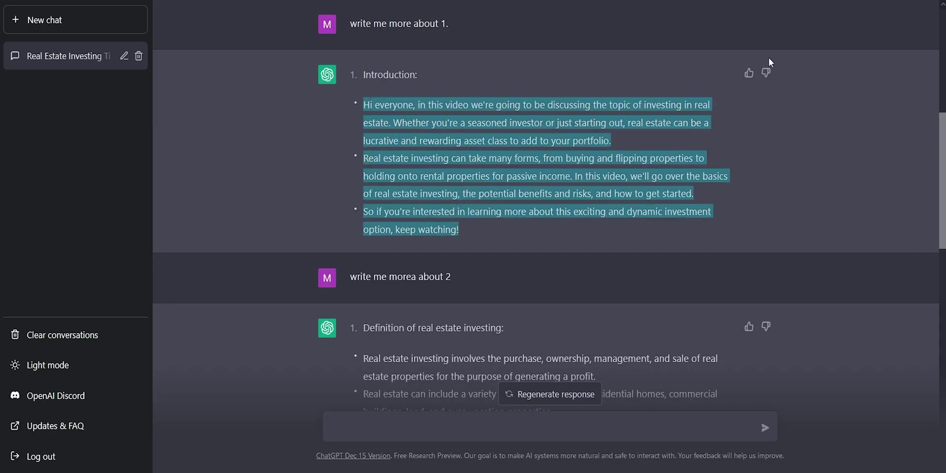
key(ctrl+v)
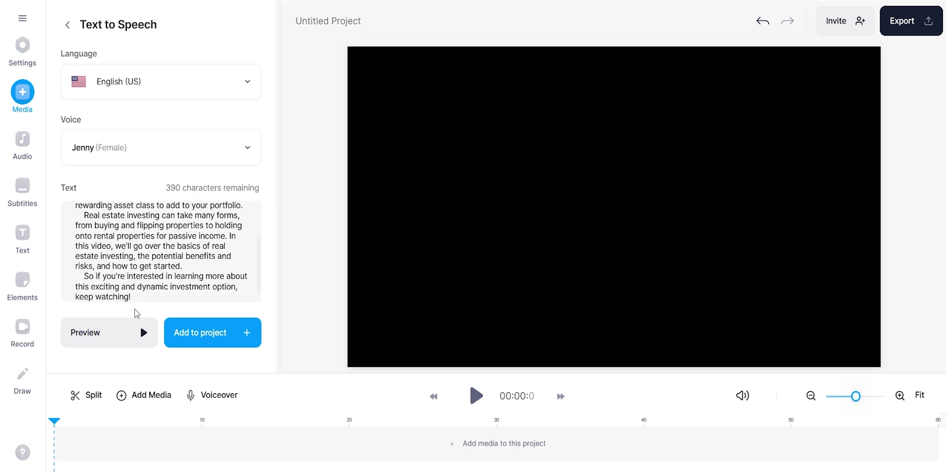
click(138, 332)
click(194, 335)
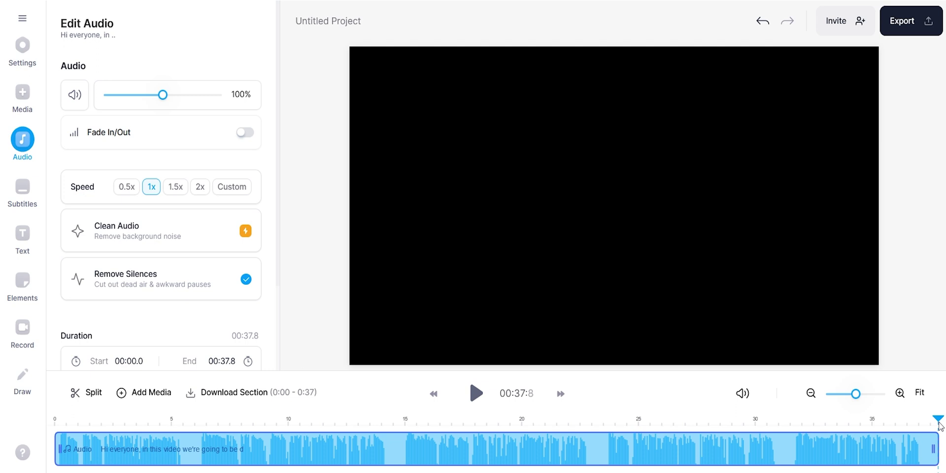
Add a text-to-speech clip of the real estate investing definition after the intro.
click(22, 92)
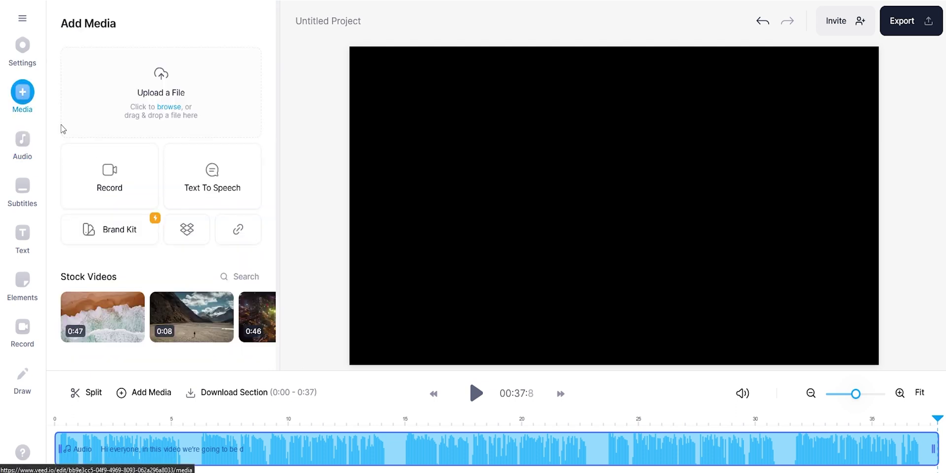
click(218, 188)
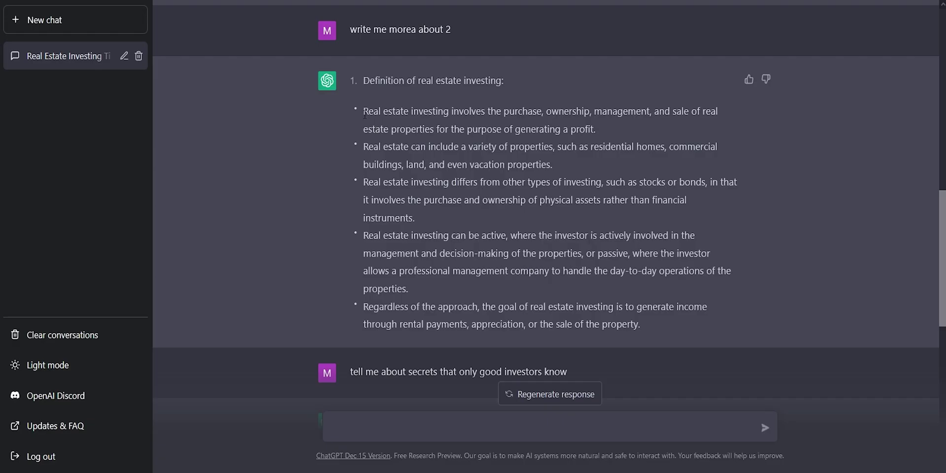
drag(364, 111, 660, 325)
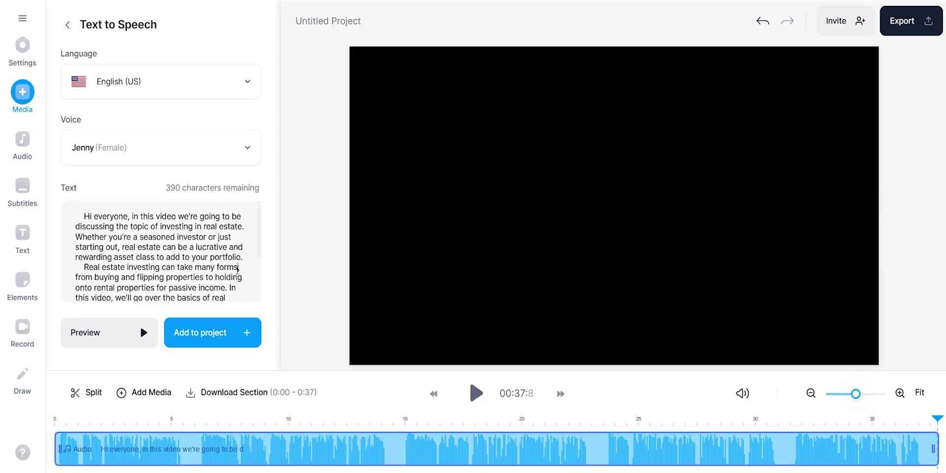
key(ctrl+a)
key(ctrl+v)
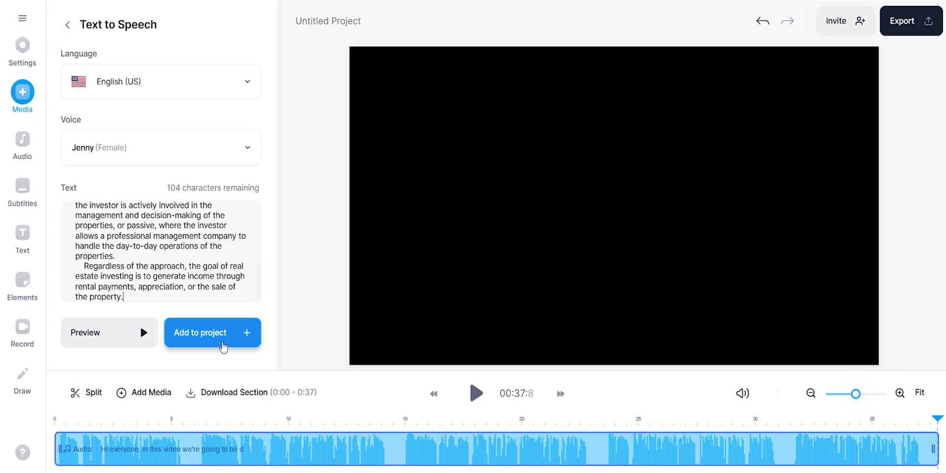
click(222, 343)
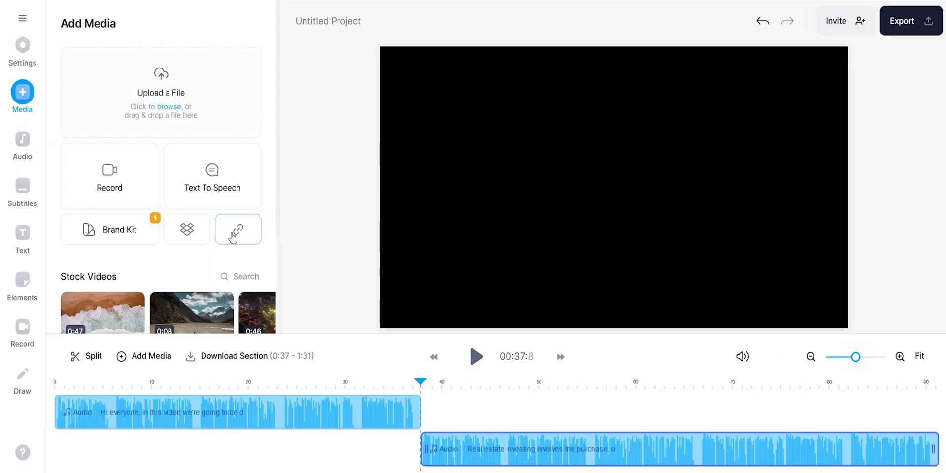
Trim the stock office clip down to about four seconds.
click(240, 278)
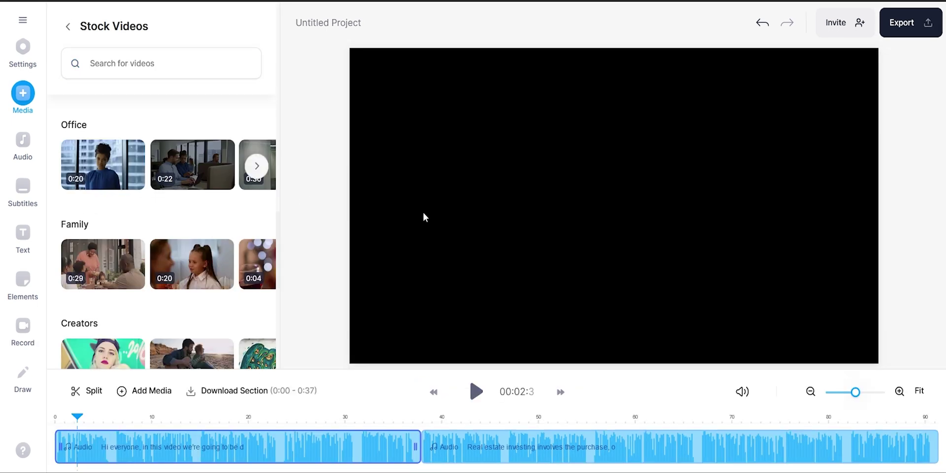
click(476, 373)
click(475, 373)
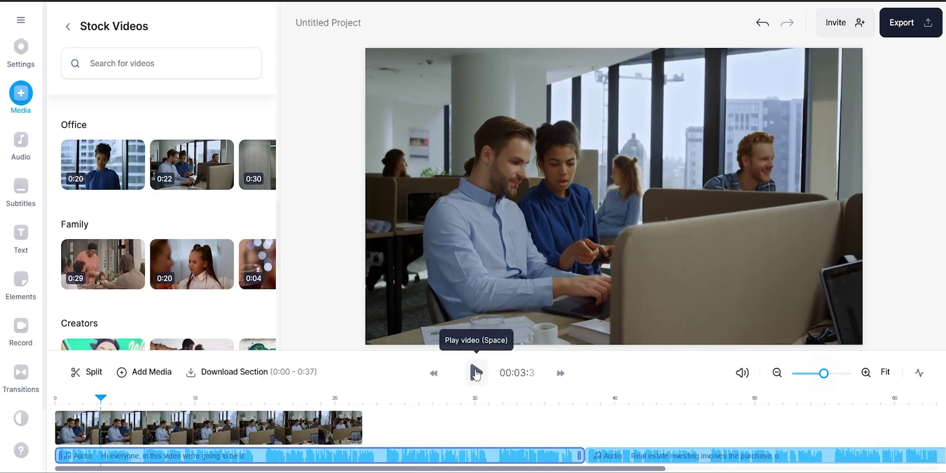
drag(361, 428, 103, 423)
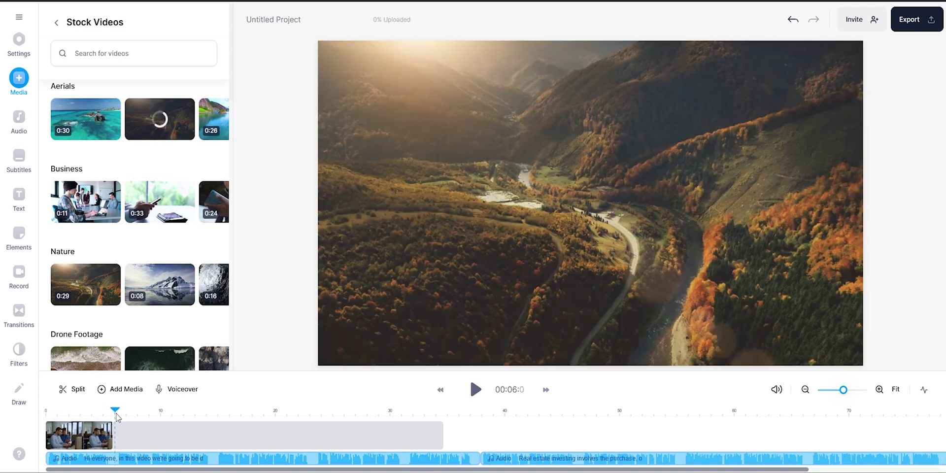
Add the aerial valley clip and trim the Tower Bridge clip to end near 19 seconds.
click(100, 414)
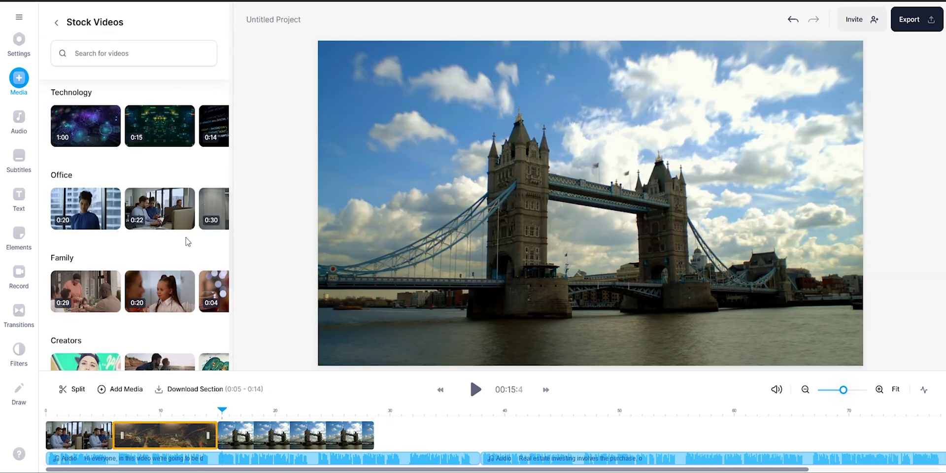
scroll(186, 241, down, 10)
drag(373, 435, 274, 426)
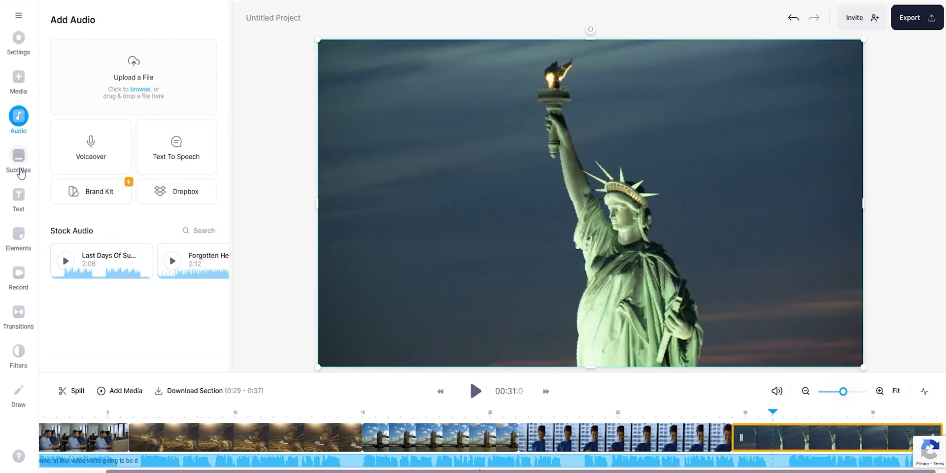
Auto-generate English subtitles from the voiceover.
click(18, 158)
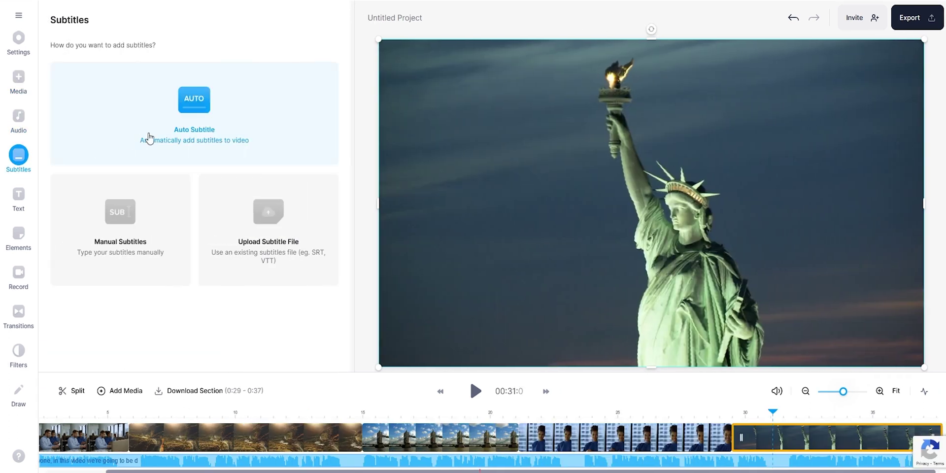
click(196, 131)
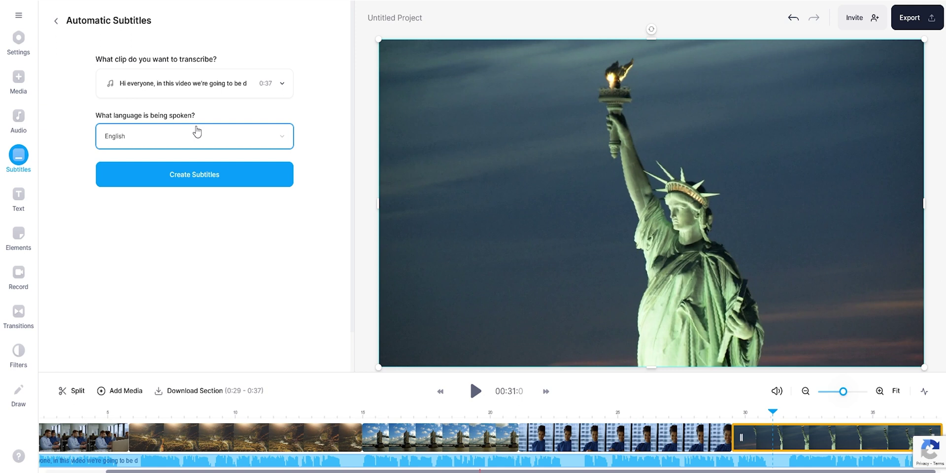
click(228, 176)
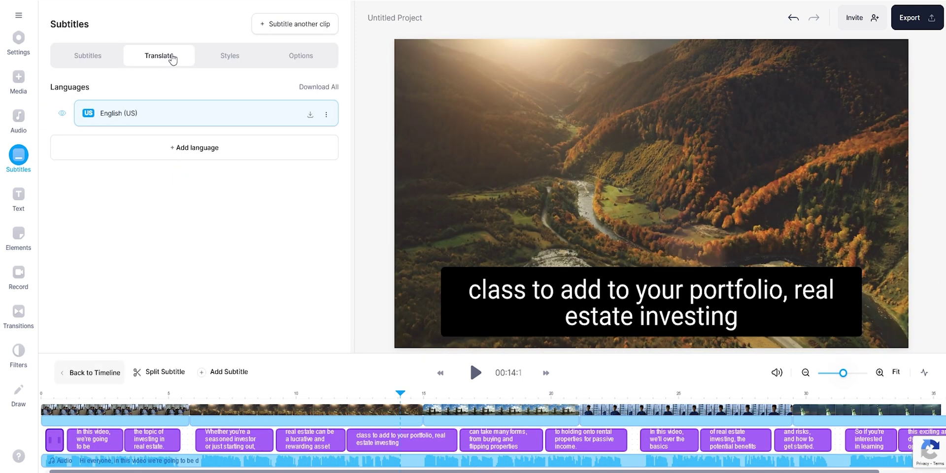
Style the subtitles as white shadowed text, 24px, with Box Highlight animation.
click(326, 116)
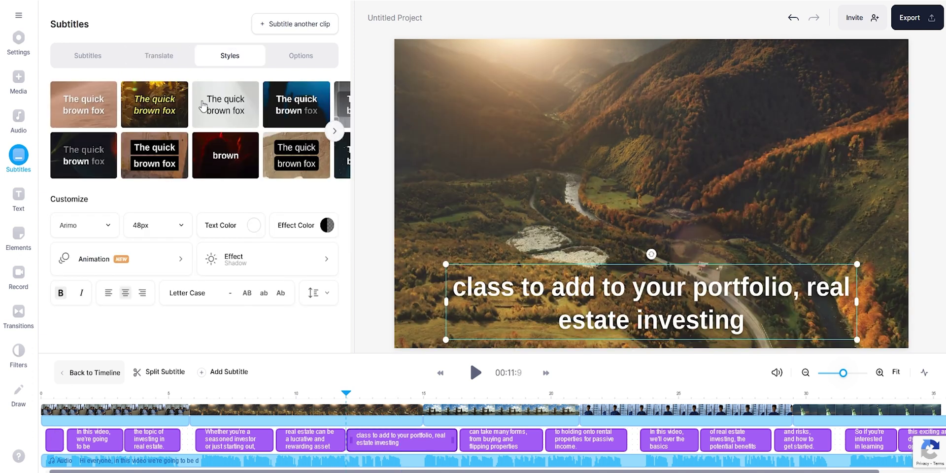
click(217, 102)
click(102, 104)
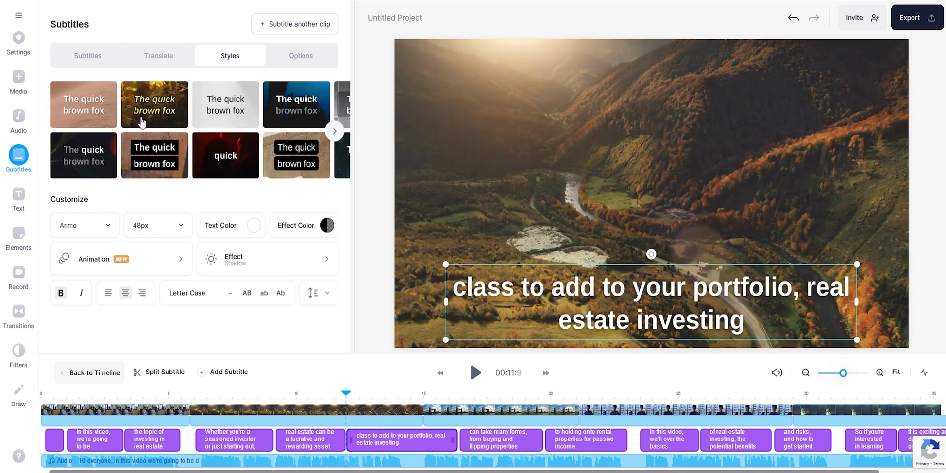
click(177, 229)
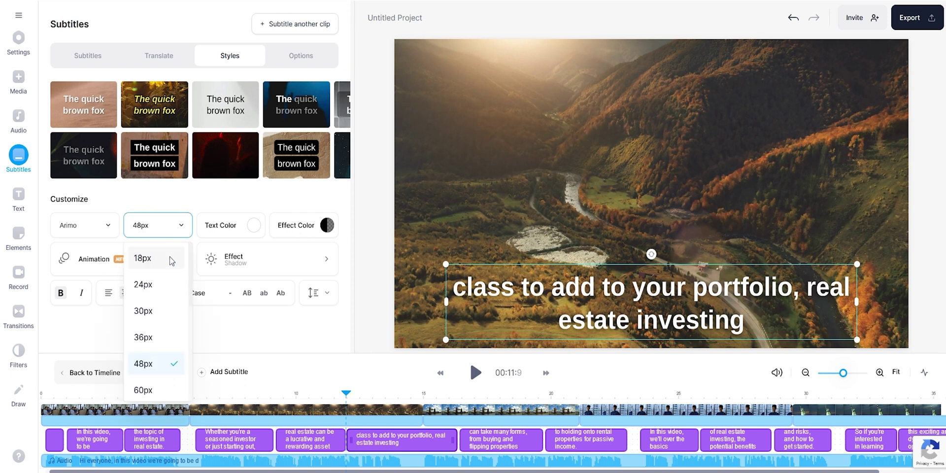
click(143, 284)
click(306, 225)
click(148, 261)
click(134, 109)
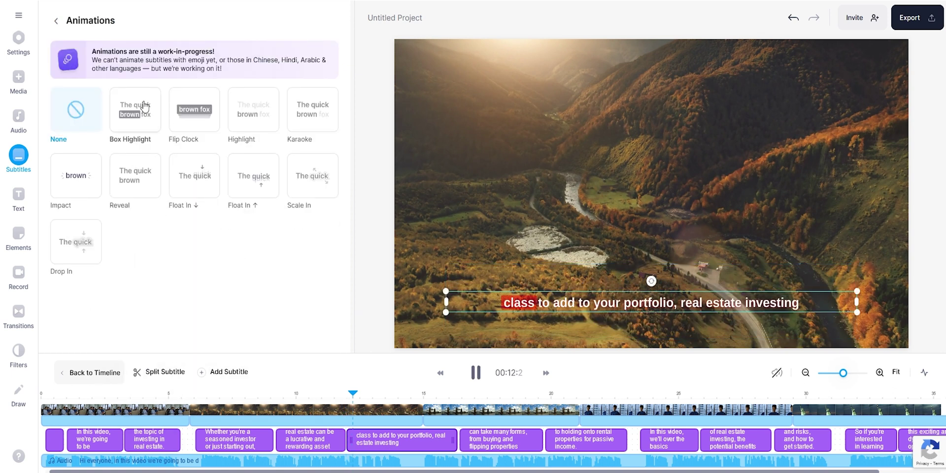
Add the Inspiring Corporate stock music and trim it to end with the video.
click(19, 116)
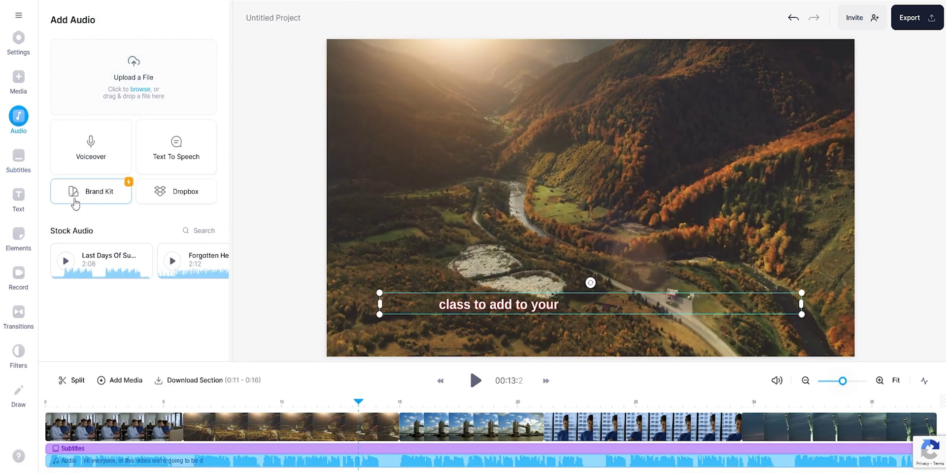
click(199, 233)
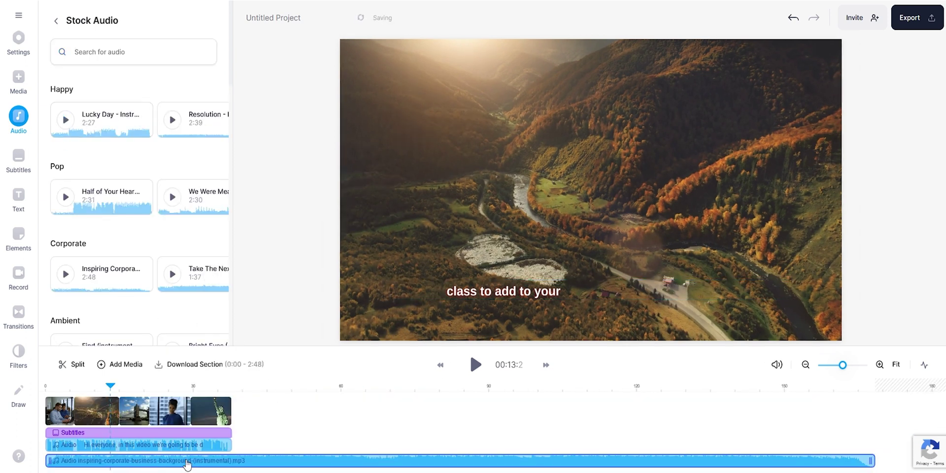
drag(870, 461, 232, 461)
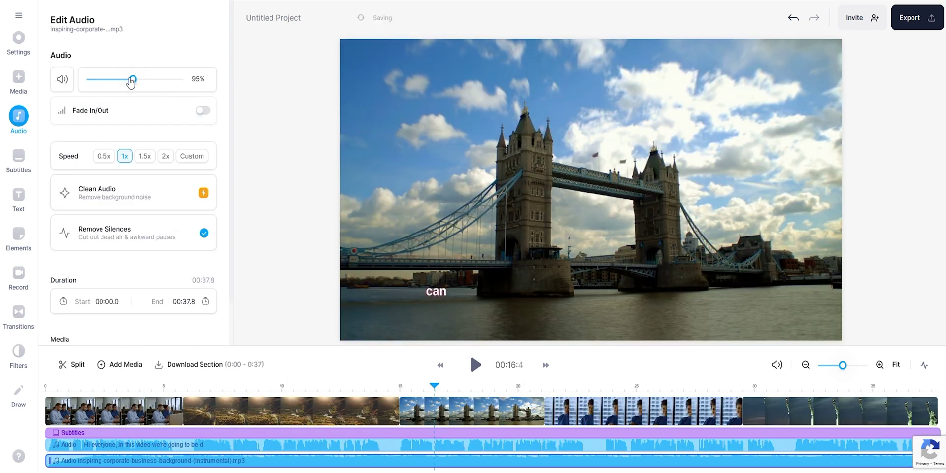
click(19, 314)
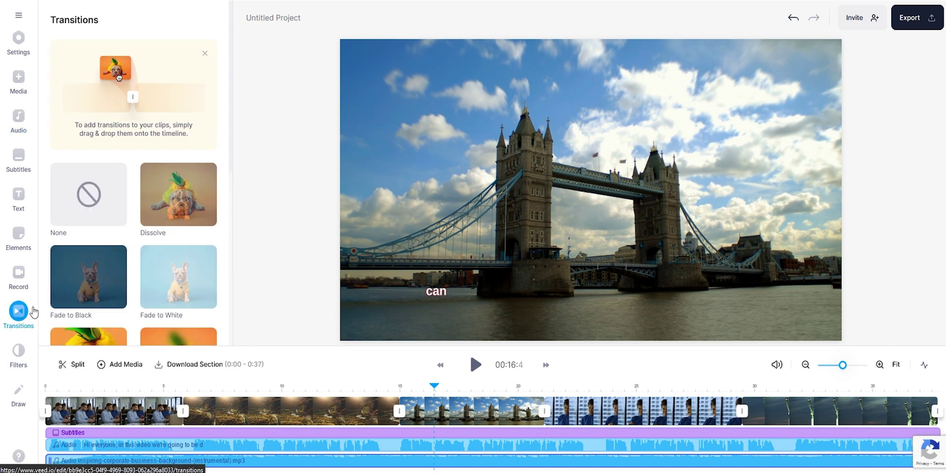
mouse_move(178, 194)
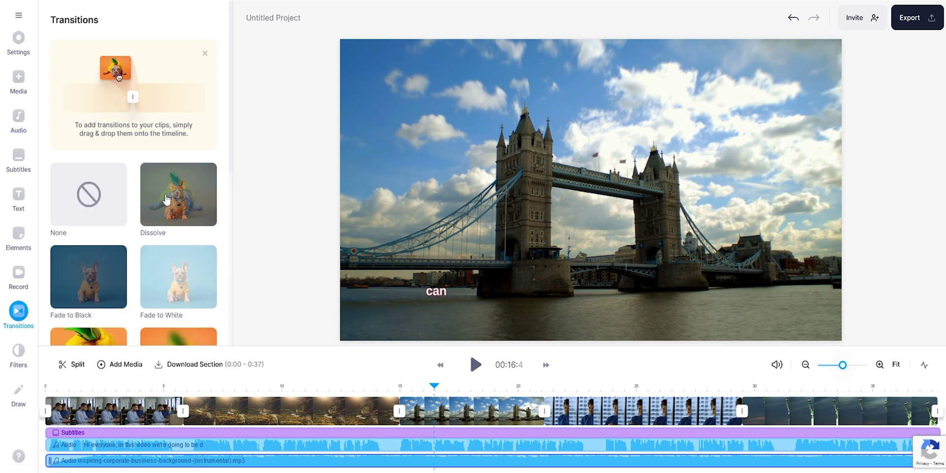
Place a Dissolve transition between two clips and apply the Mist filter.
drag(172, 197, 402, 409)
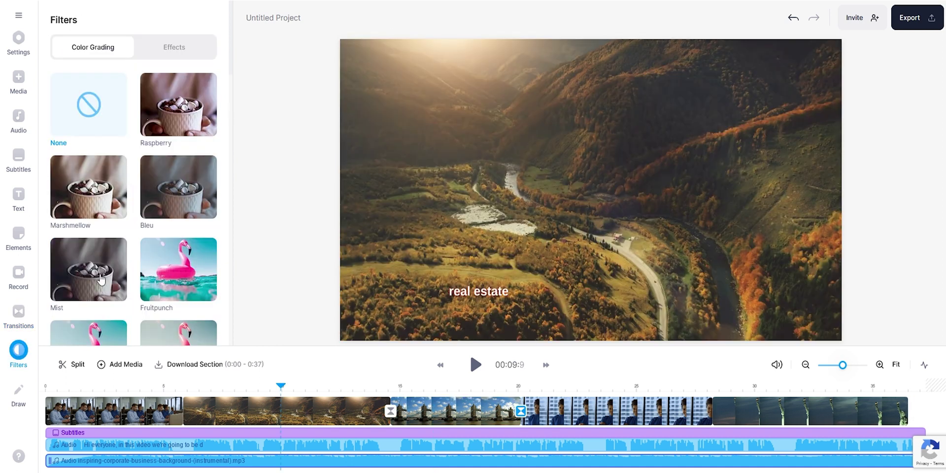
click(101, 278)
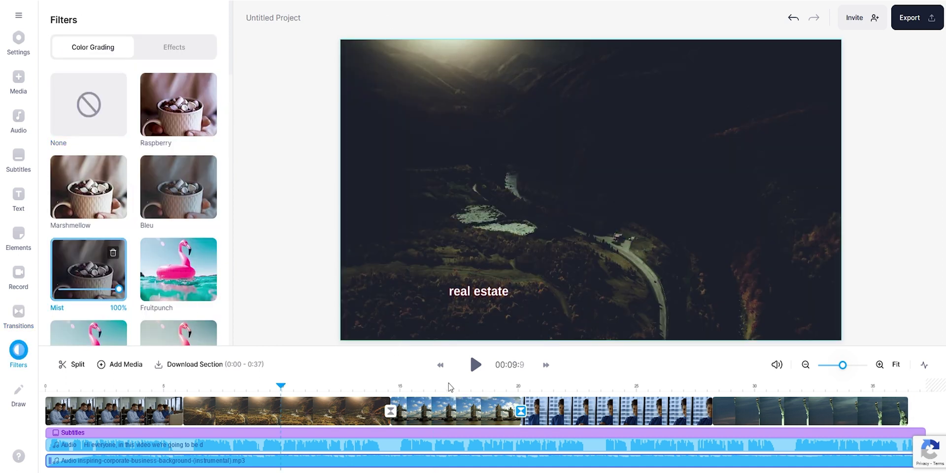
click(422, 386)
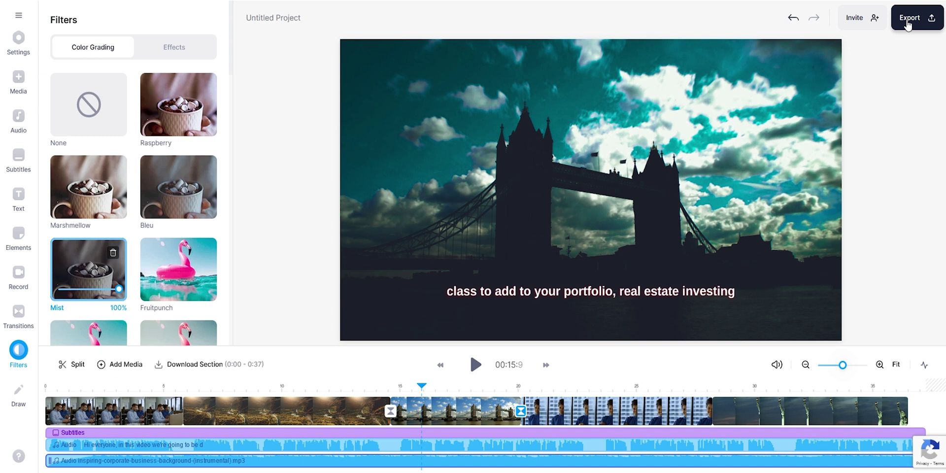
Export the video at Standard quality with burned-in subtitles and start rendering.
click(907, 23)
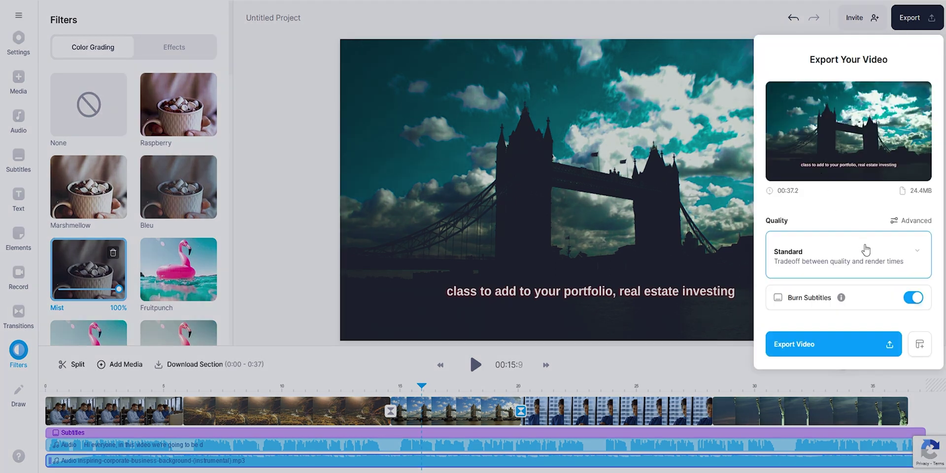
click(866, 250)
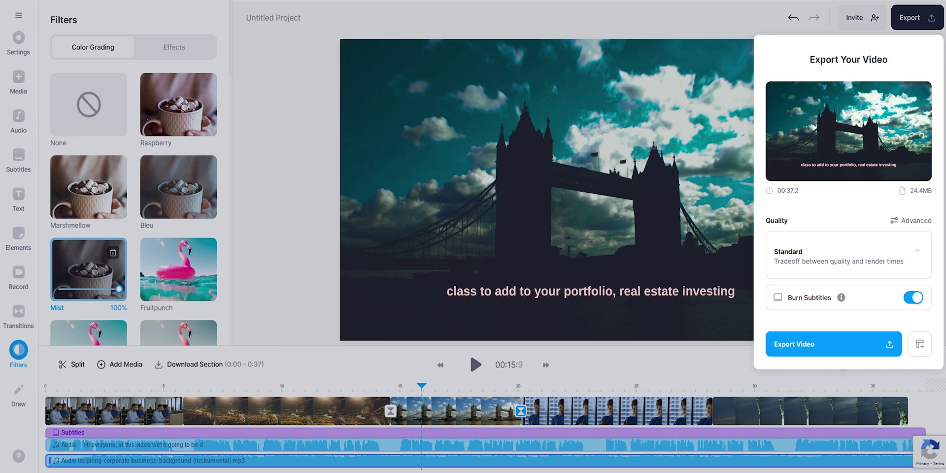
click(778, 343)
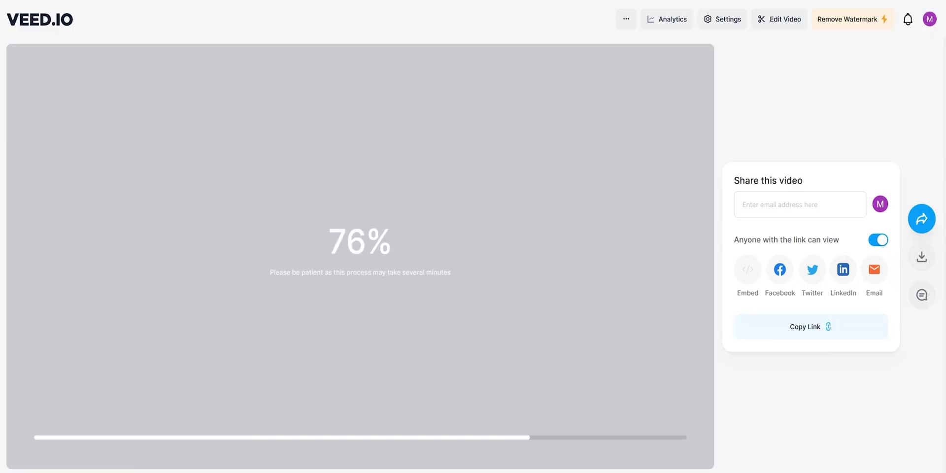